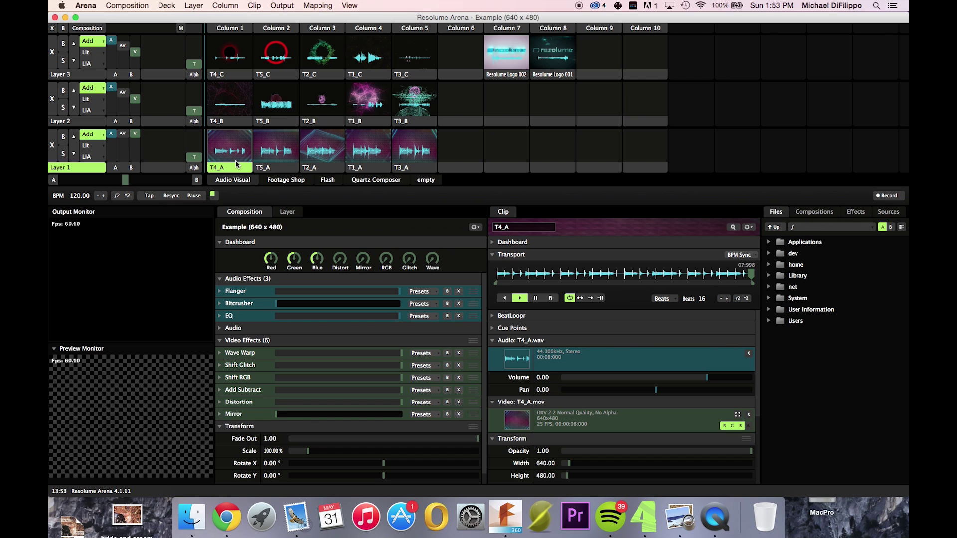
- Launch T4_A on Layer 1, then T4_B, T5_B and finally T2_B on Layer 2, muting the sound
{"action": "left_click", "coordinate": [237, 165]}
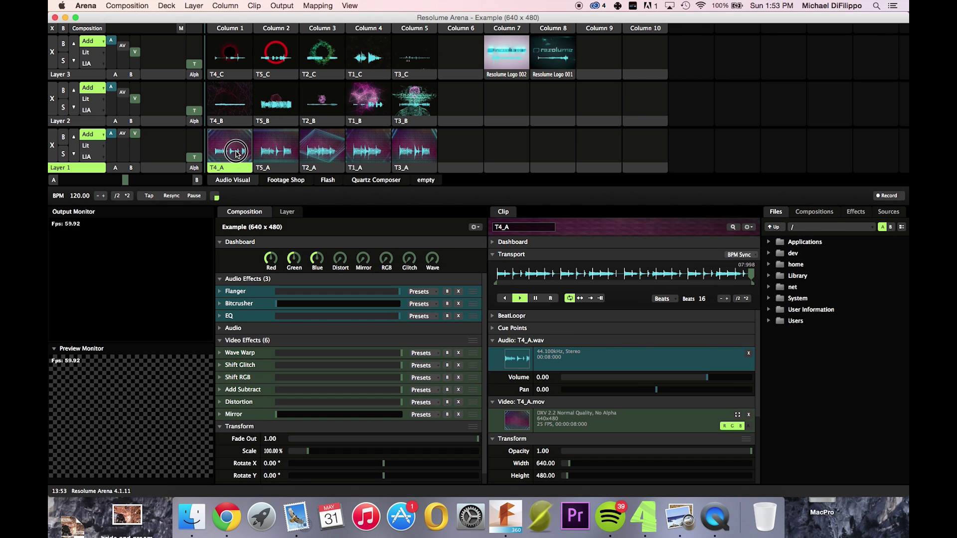
{"action": "left_click", "coordinate": [235, 110]}
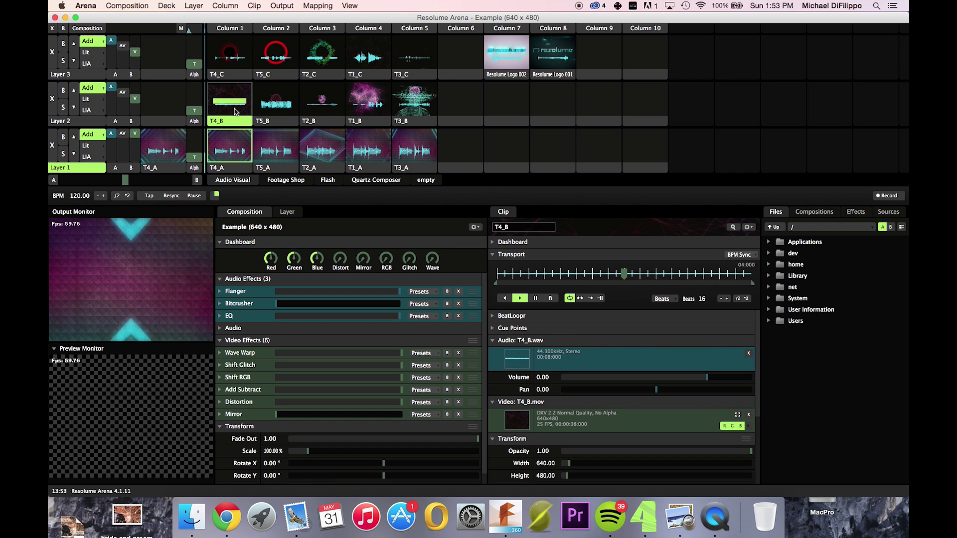
{"action": "left_click", "coordinate": [266, 111]}
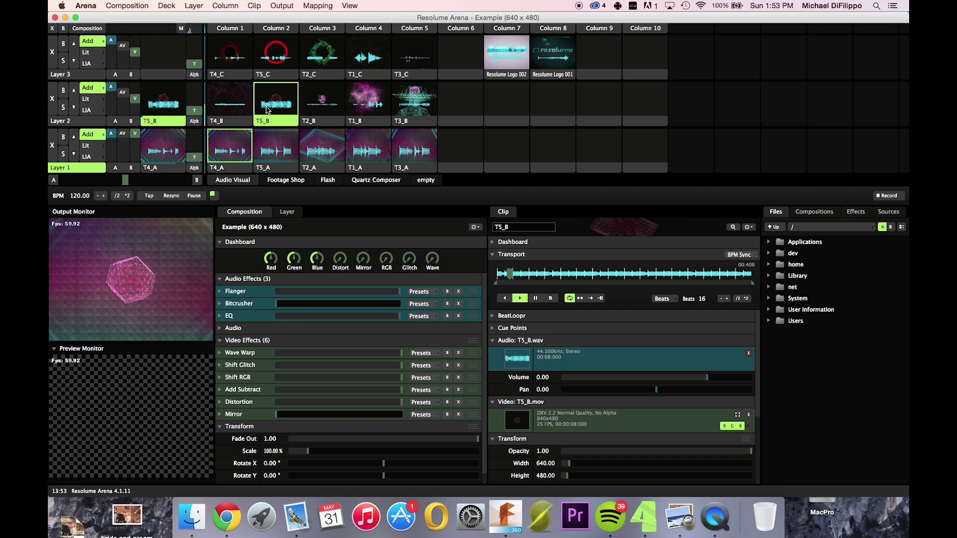
{"action": "key", "text": "XF86AudioMute"}
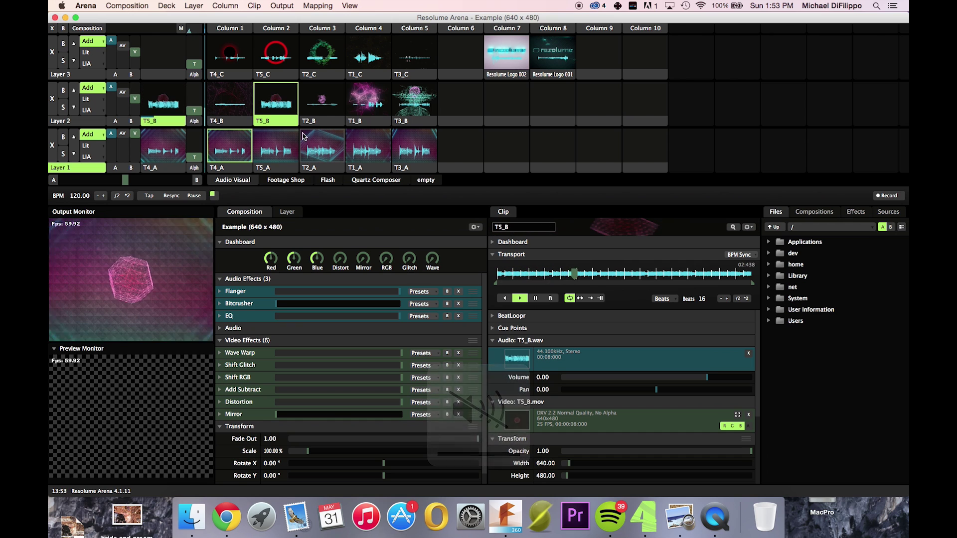
{"action": "left_click", "coordinate": [331, 108]}
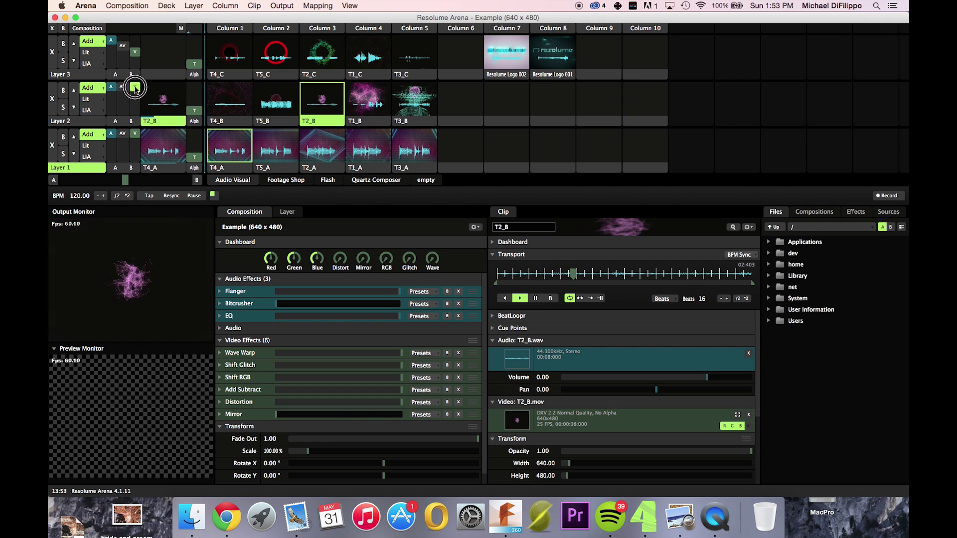
- Toggle Layer 2's video off and back on, then sweep the composition's Red colour amount
{"action": "left_click", "coordinate": [135, 111]}
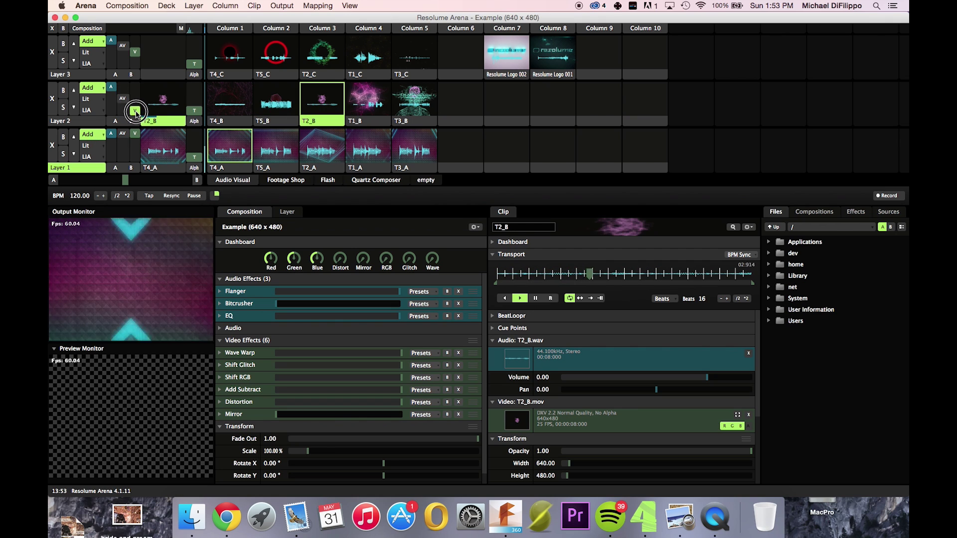
{"action": "left_click", "coordinate": [270, 257]}
{"action": "left_click_drag", "start_coordinate": [270, 258], "coordinate": [239, 233]}
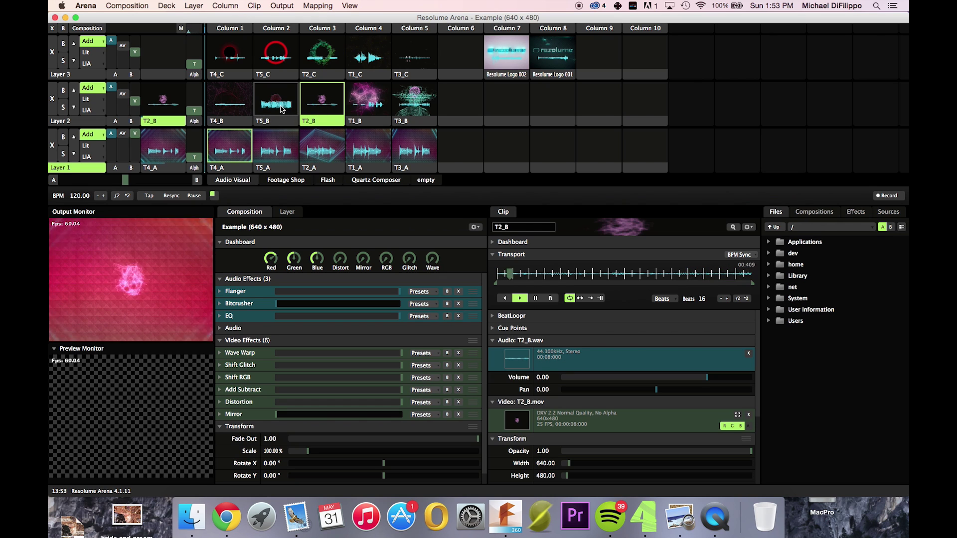
- Raise Layer 2 to full, fade Layer 1 down, launch T1_B on Layer 2, and show the controller photo
{"action": "left_click_drag", "start_coordinate": [134, 101], "coordinate": [135, 87]}
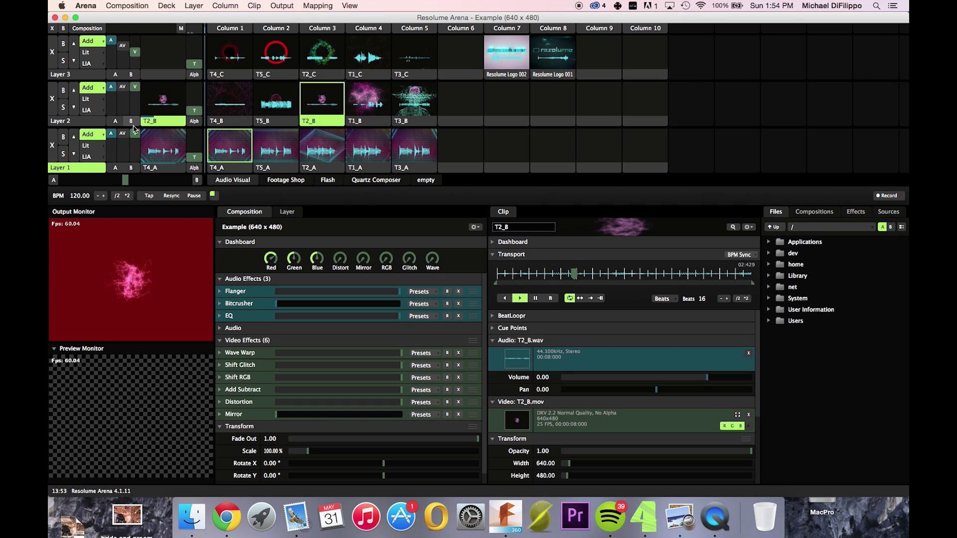
{"action": "left_click_drag", "start_coordinate": [134, 133], "coordinate": [134, 156]}
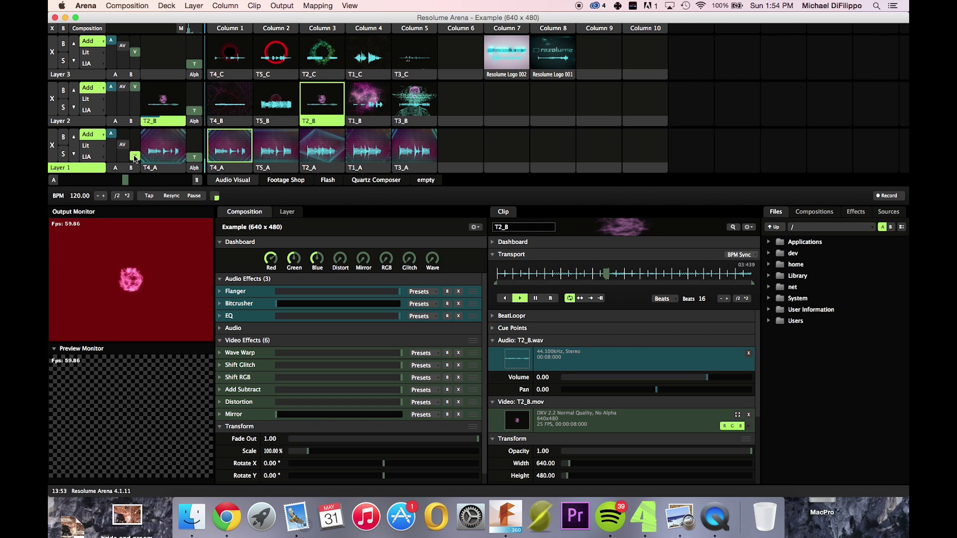
{"action": "left_click", "coordinate": [264, 169]}
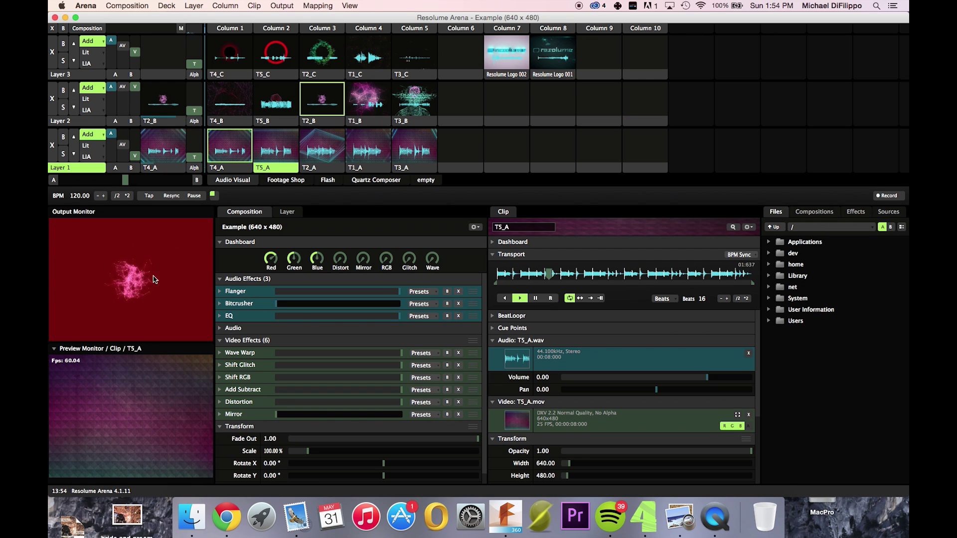
{"action": "left_click", "coordinate": [381, 122]}
{"action": "left_click", "coordinate": [369, 102]}
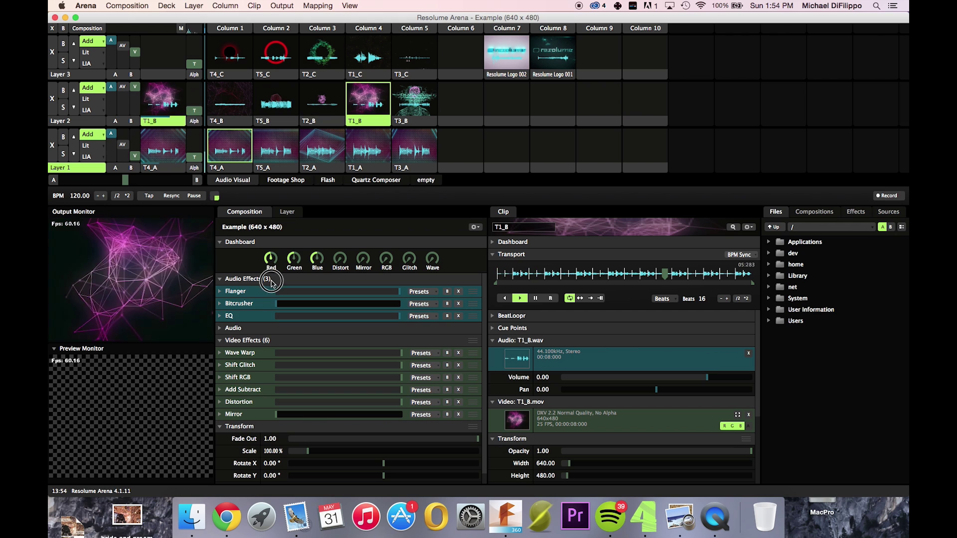
{"action": "left_click", "coordinate": [679, 517]}
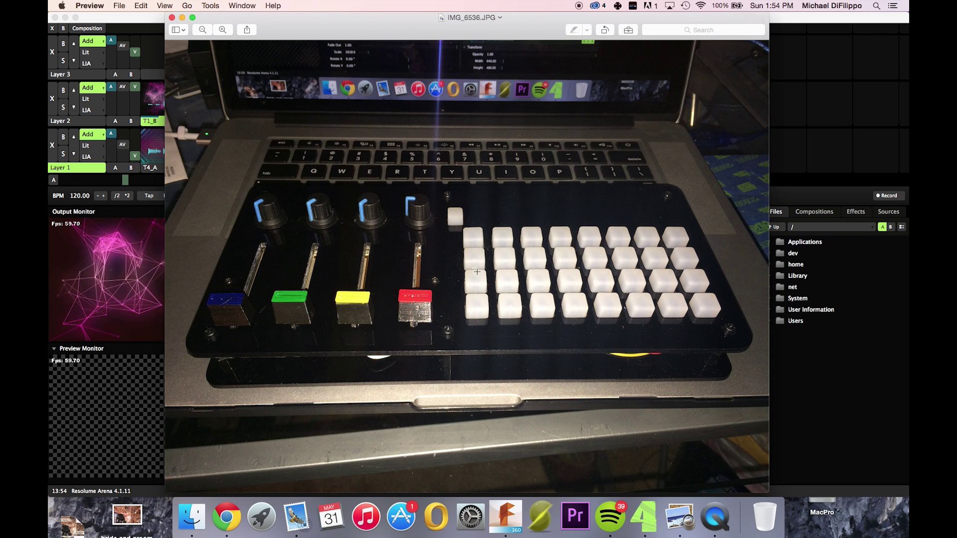
- Back in Resolume, relaunch clip T2_B on Layer 2 in place of T1_B
{"action": "key", "text": "super+Tab"}
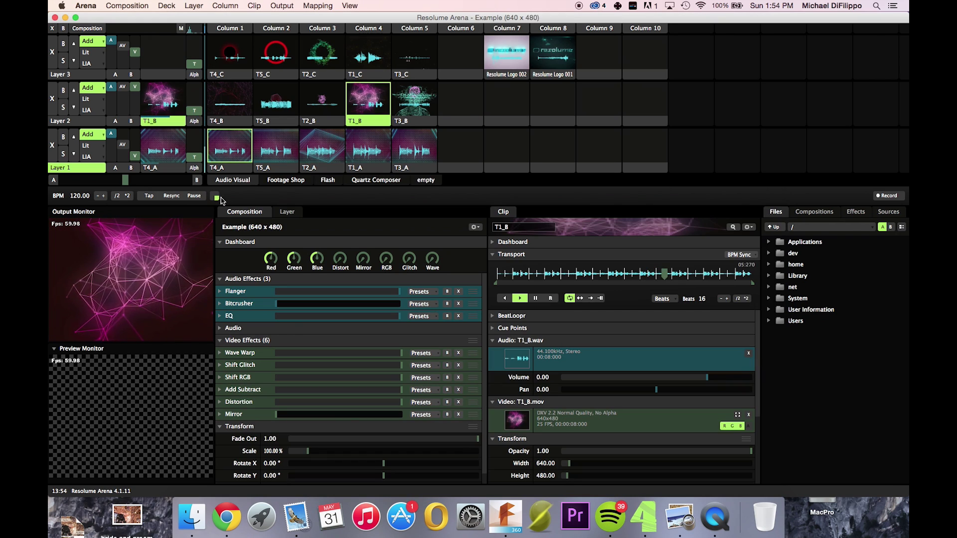
{"action": "left_click", "coordinate": [324, 126]}
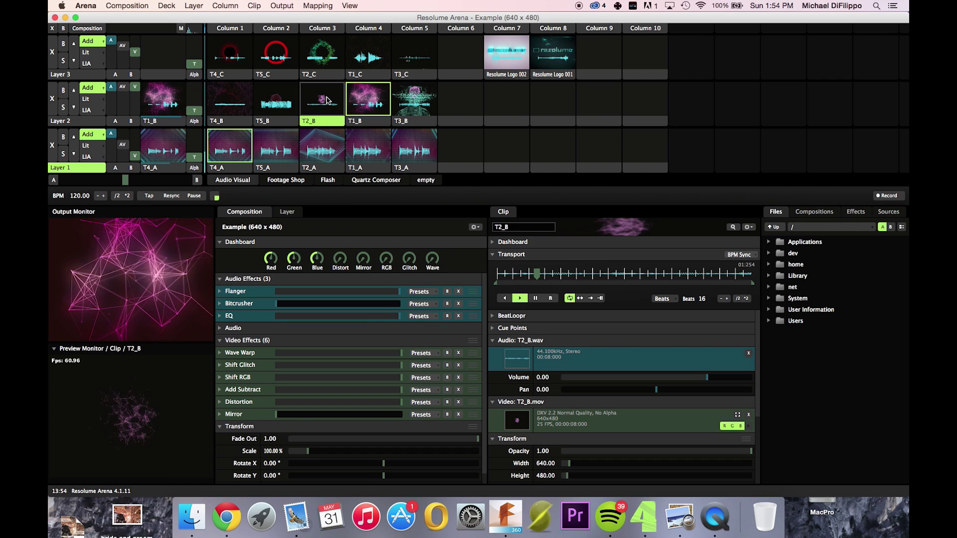
{"action": "left_click", "coordinate": [326, 100]}
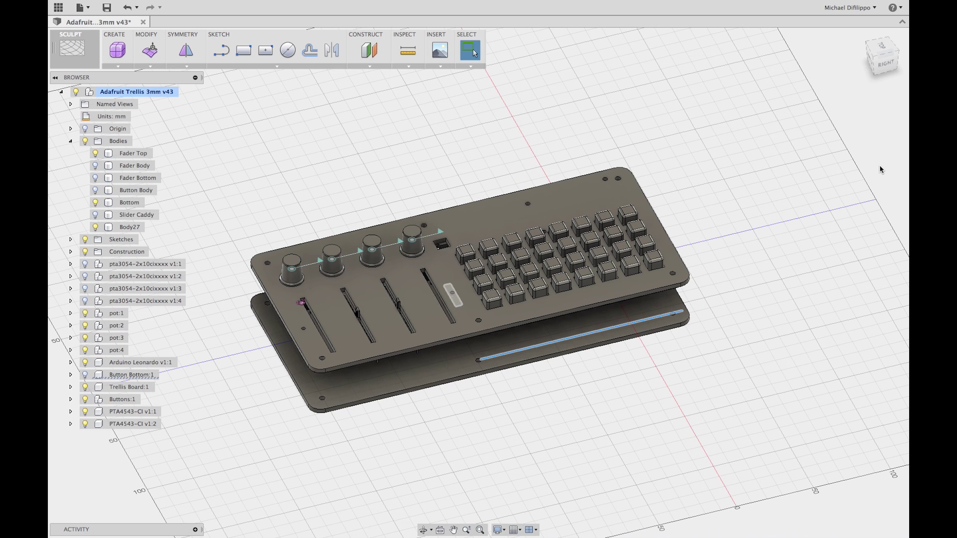
- Switch to Chrome showing the Bourns PTA design file listing of .stp models
{"action": "left_click", "coordinate": [244, 517]}
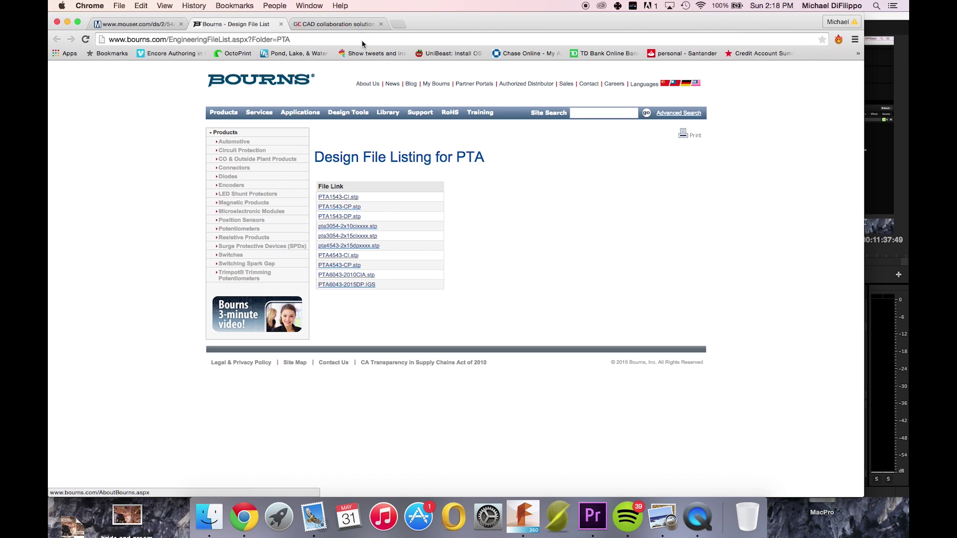
- Show the GrabCAD homepage tab introducing GrabCAD Workbench
{"action": "left_click", "coordinate": [359, 24]}
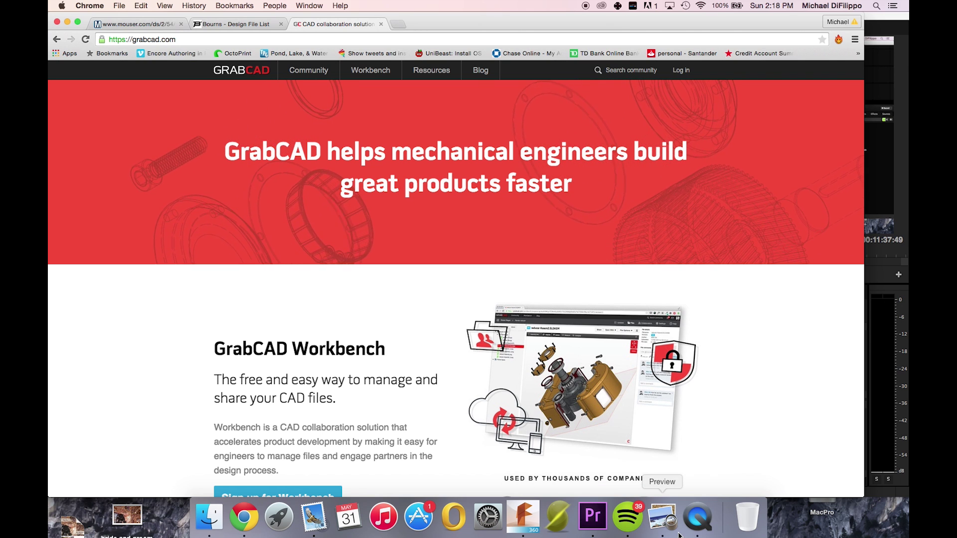
- Bring up the Adafruit Trellis 3mm v43 model and orbit it to a front, then top view
{"action": "left_click", "coordinate": [523, 516]}
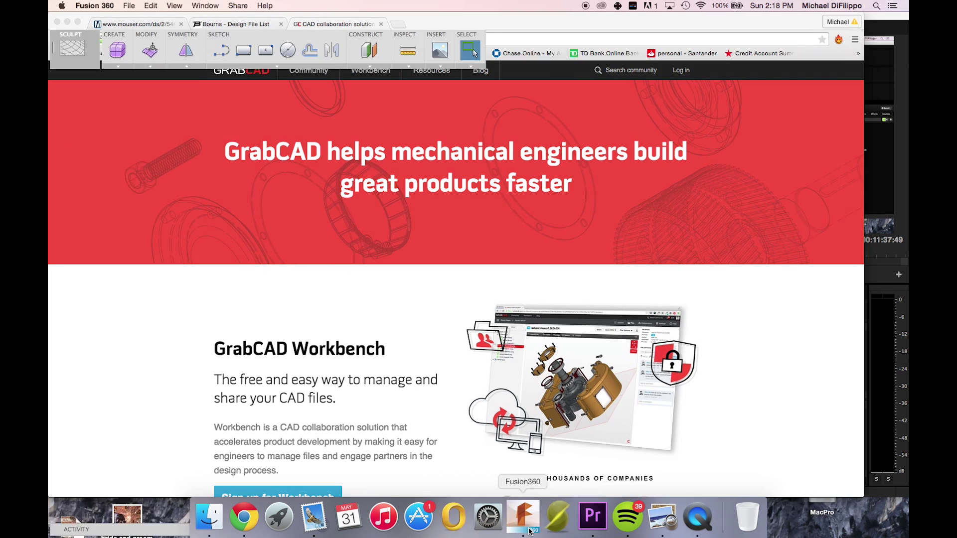
{"action": "left_click_drag", "start_coordinate": [883, 62], "coordinate": [517, 241]}
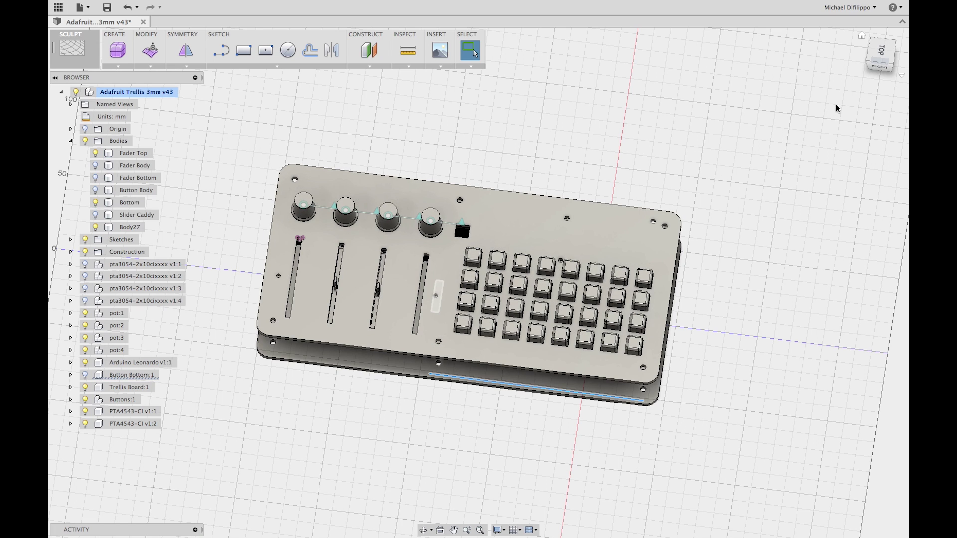
{"action": "middle_click_drag", "start_coordinate": [878, 60], "coordinate": [866, 8], "text": "shift"}
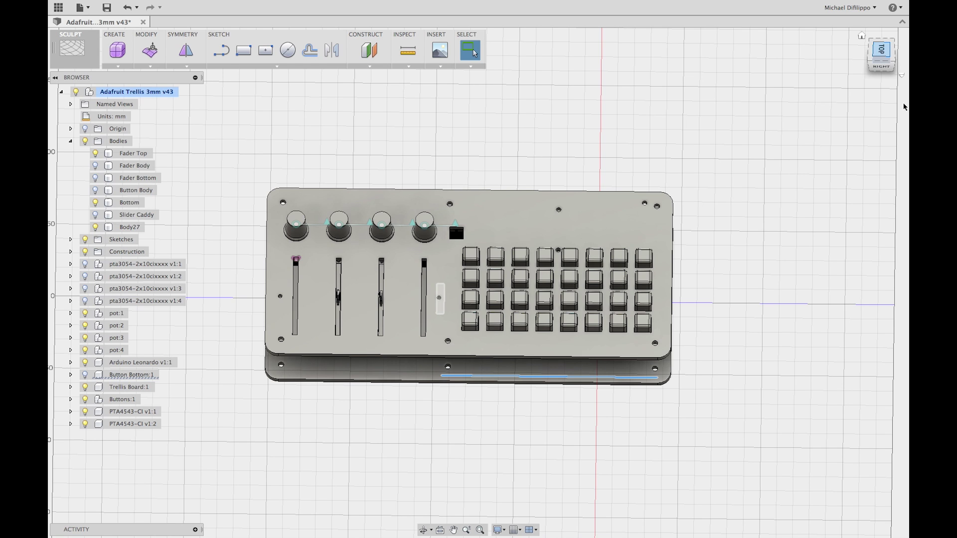
- Measure 246.69 mm between the top plate's left and right edges, then close Measure
{"action": "key", "text": "i"}
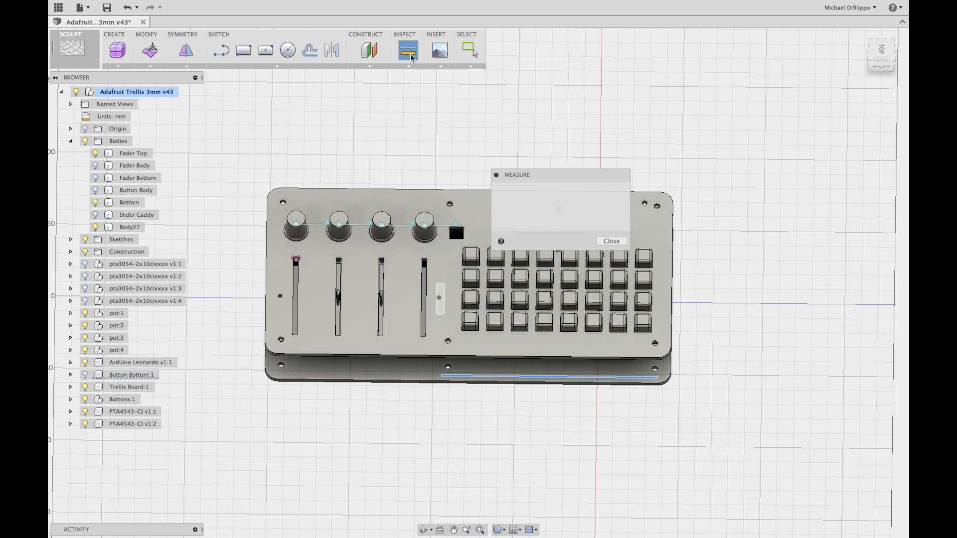
{"action": "left_click", "coordinate": [265, 240]}
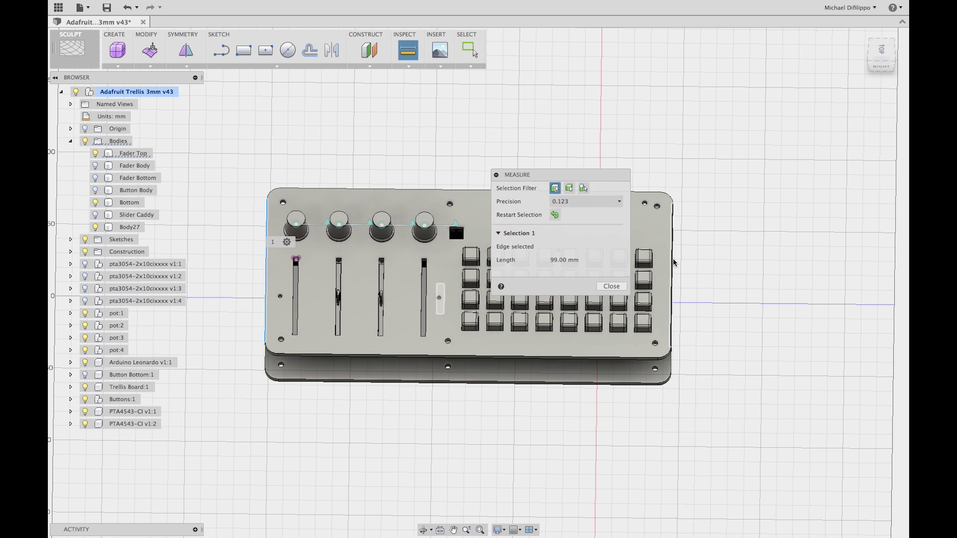
{"action": "left_click", "coordinate": [674, 263]}
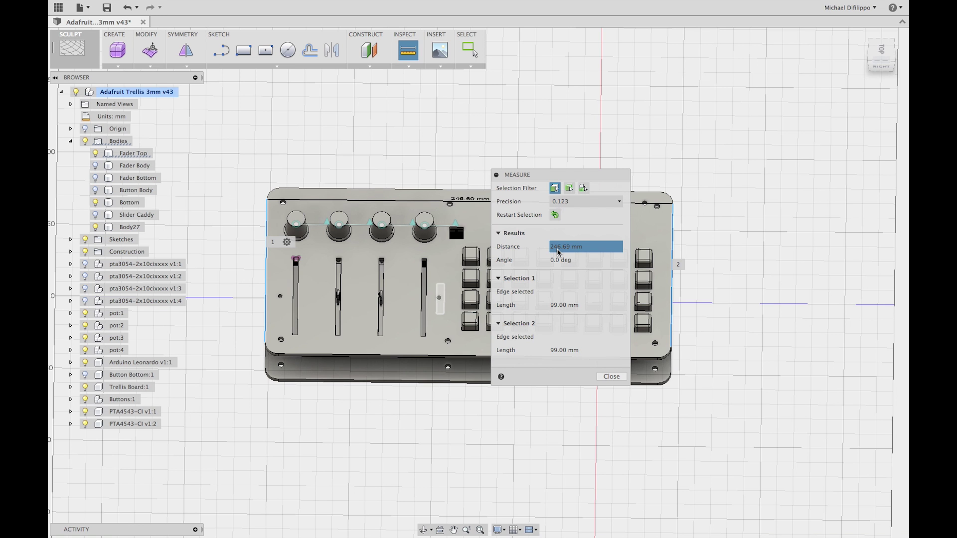
{"action": "left_click", "coordinate": [611, 377]}
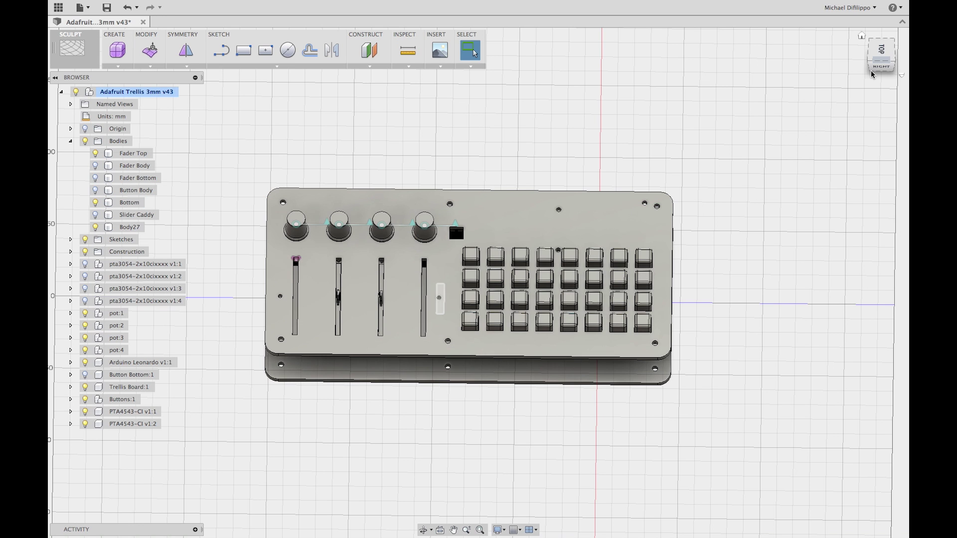
- Orbit the controller to an angled view and zoom in on the 32-button keycap grid
{"action": "mouse_move", "coordinate": [872, 74]}
{"action": "left_mouse_down"}
{"action": "mouse_move", "coordinate": [878, 42]}
{"action": "mouse_move", "coordinate": [876, 58]}
{"action": "mouse_move", "coordinate": [817, 77]}
{"action": "mouse_move", "coordinate": [874, 70]}
{"action": "mouse_move", "coordinate": [887, 25]}
{"action": "mouse_move", "coordinate": [900, 60]}
{"action": "left_mouse_up"}
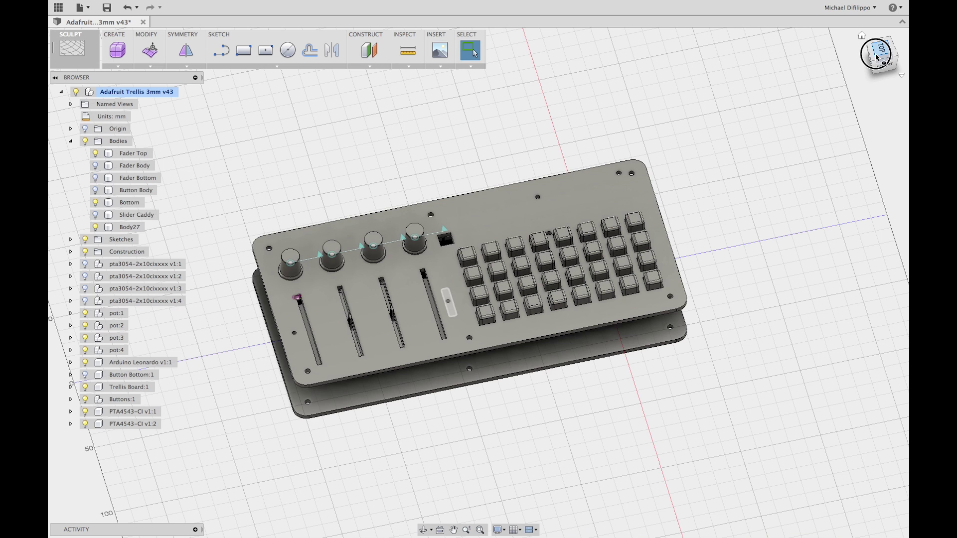
{"action": "middle_click_drag", "start_coordinate": [478, 278], "coordinate": [505, 285], "text": "shift"}
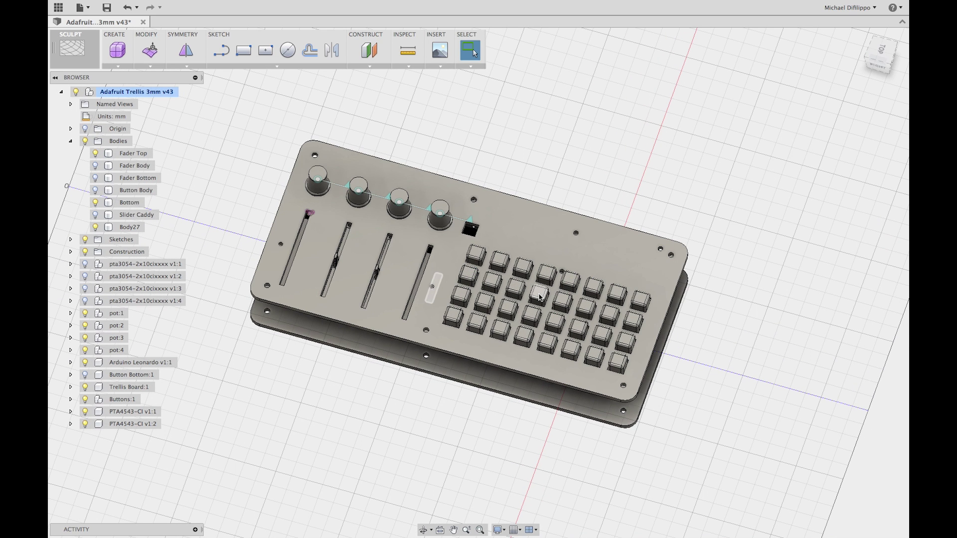
{"action": "scroll", "coordinate": [540, 298], "scroll_direction": "up", "scroll_amount": 5}
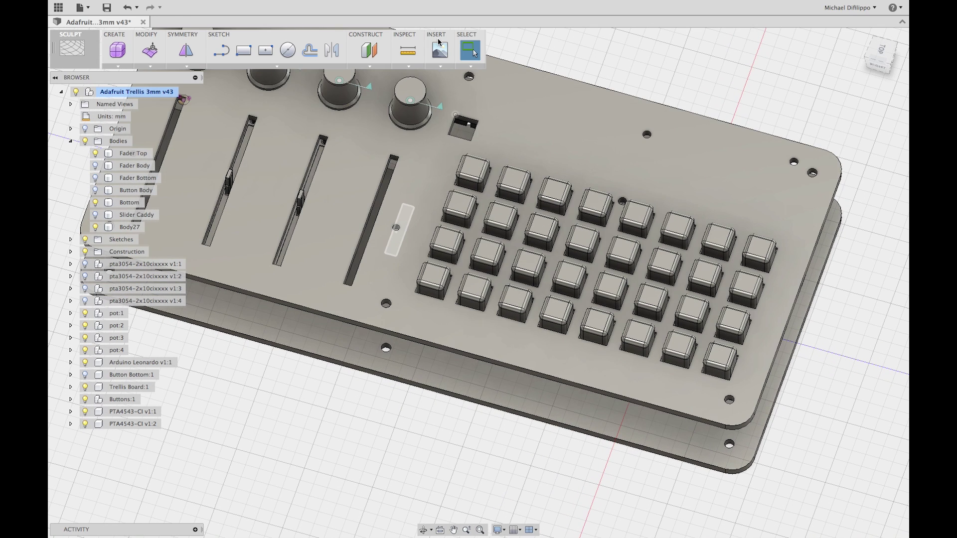
- Measure one keycap edge at 10.40 mm and close the measurement
{"action": "left_click", "coordinate": [406, 51]}
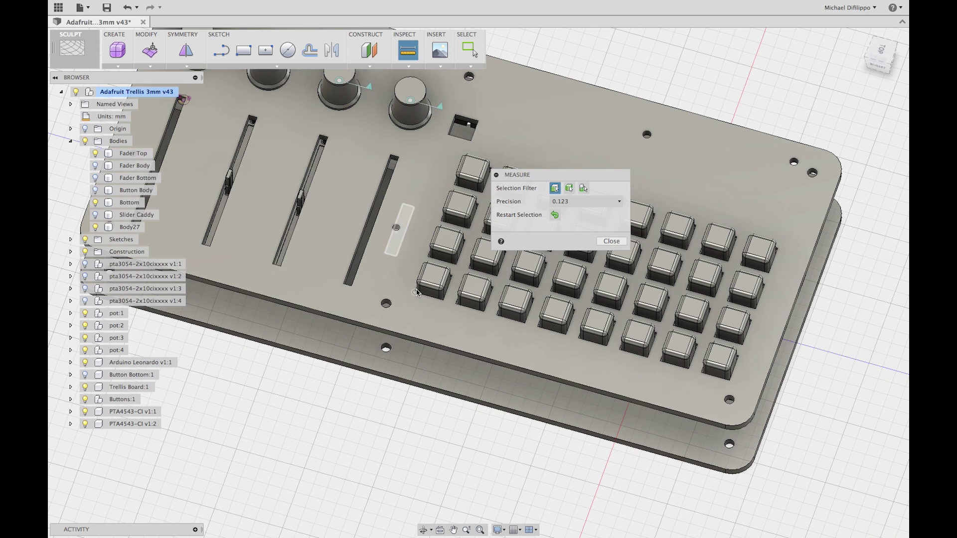
{"action": "left_click", "coordinate": [421, 297]}
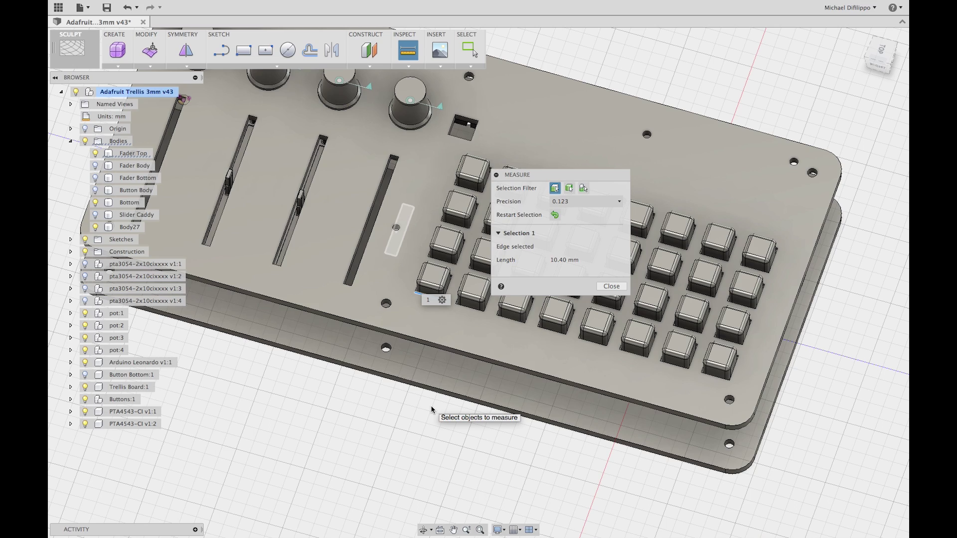
{"action": "key", "text": "Escape"}
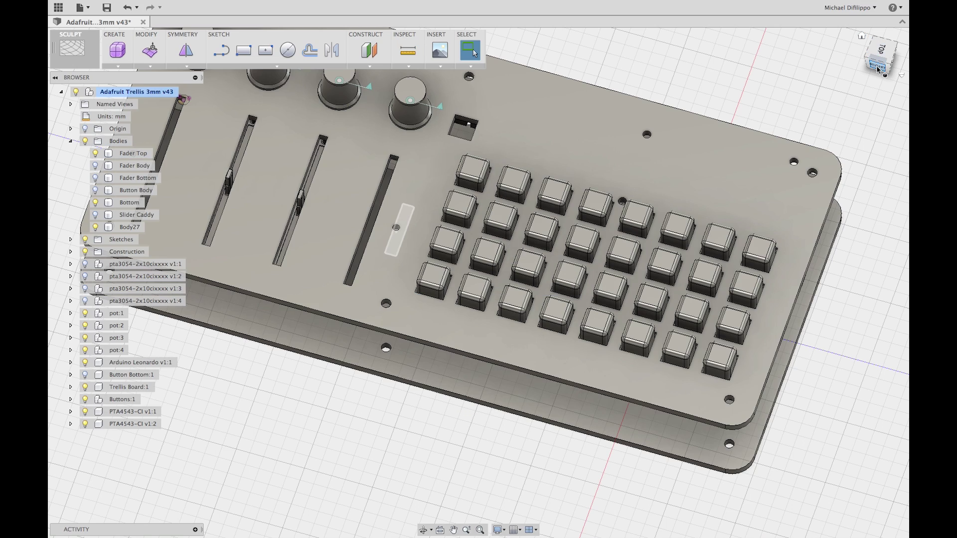
- Orbit to a low front view, hide the Fader Top plate, and select Body27 and the button-grid frame
{"action": "mouse_move", "coordinate": [871, 56]}
{"action": "middle_mouse_down", "text": "shift"}
{"action": "mouse_move", "coordinate": [888, 25]}
{"action": "mouse_move", "coordinate": [878, 55]}
{"action": "middle_mouse_up", "text": "shift"}
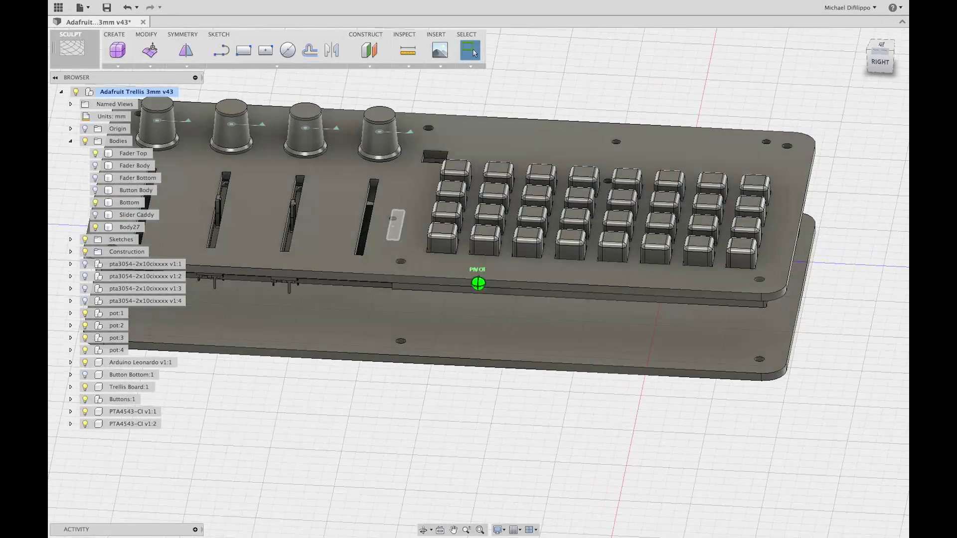
{"action": "key", "text": "v"}
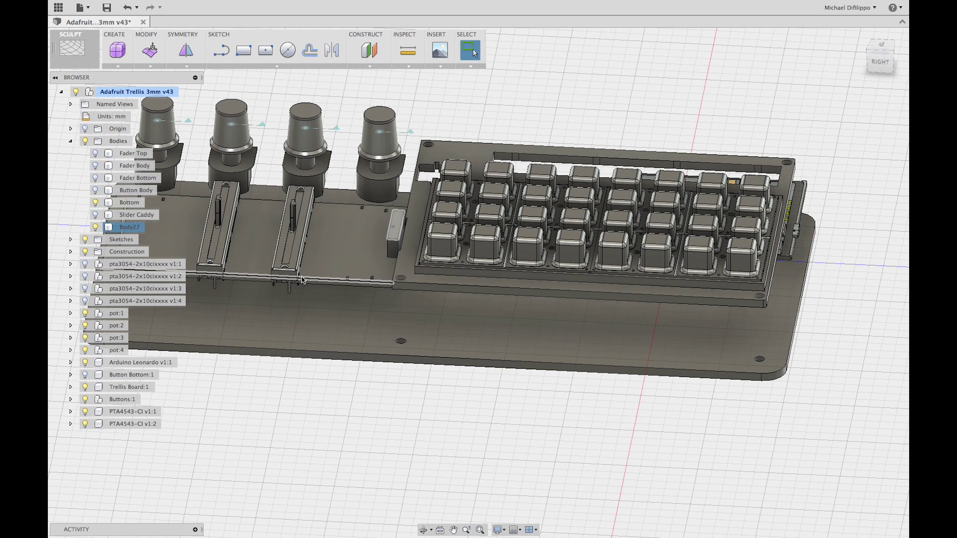
{"action": "left_click", "coordinate": [333, 256]}
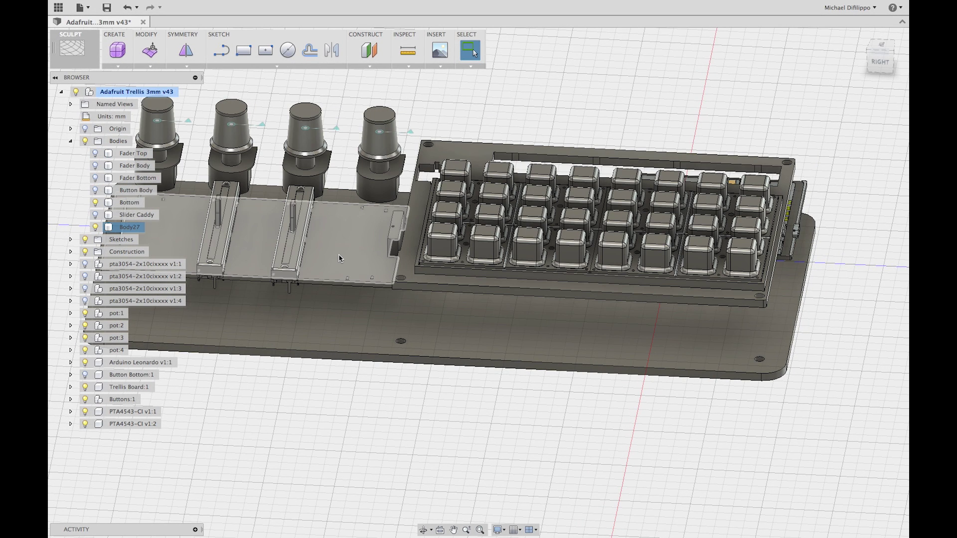
{"action": "left_click", "coordinate": [410, 276]}
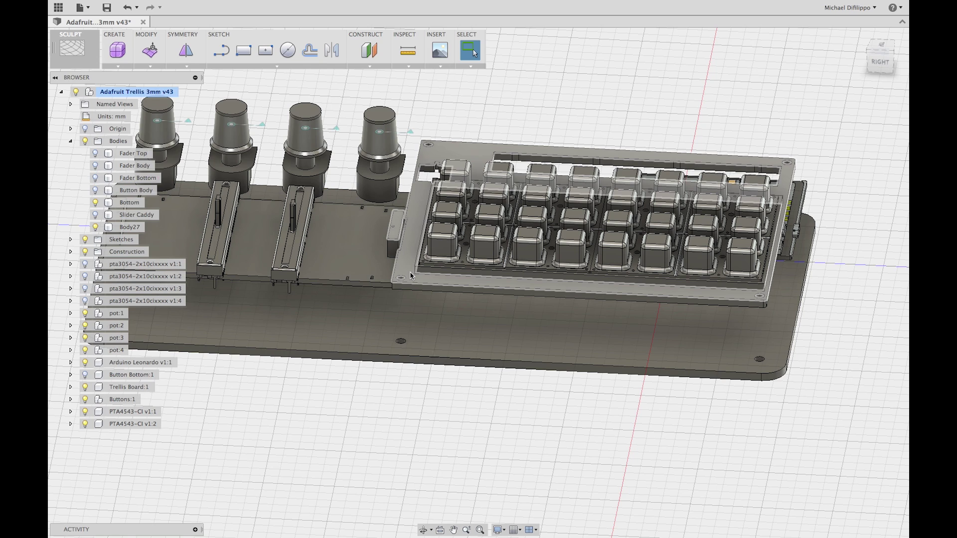